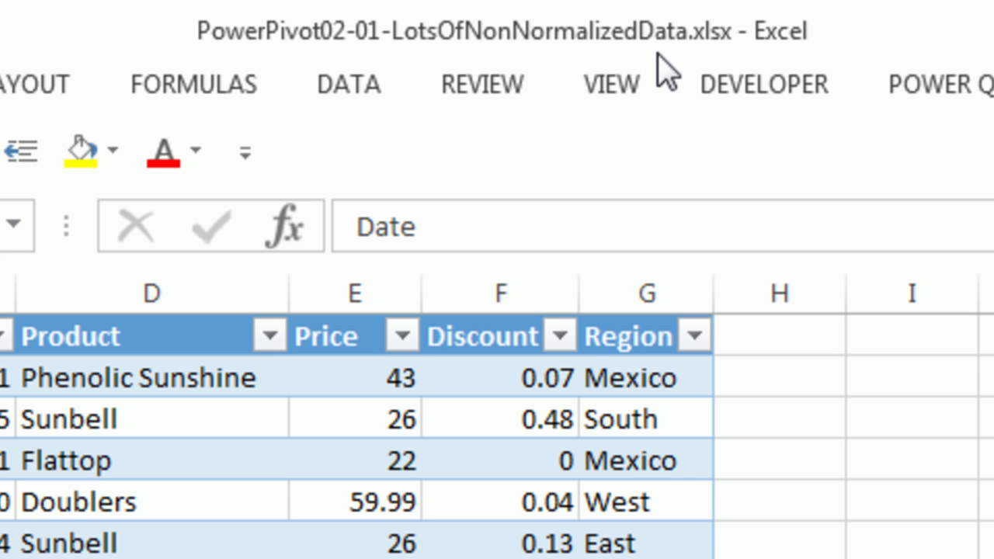
Cycle through the open workbooks, ending back on the non-normalized sales data.
key(ctrl+Tab)
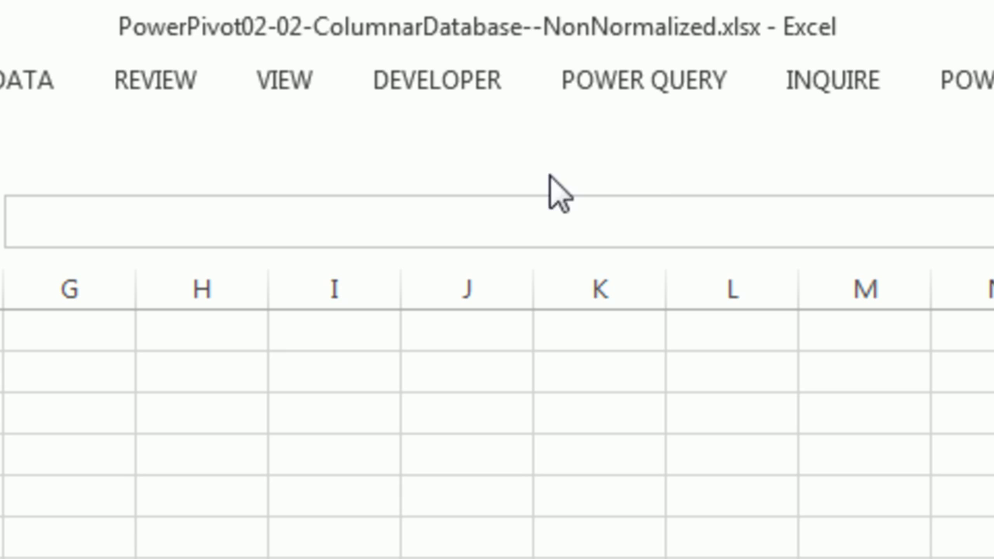
key(ctrl+Tab)
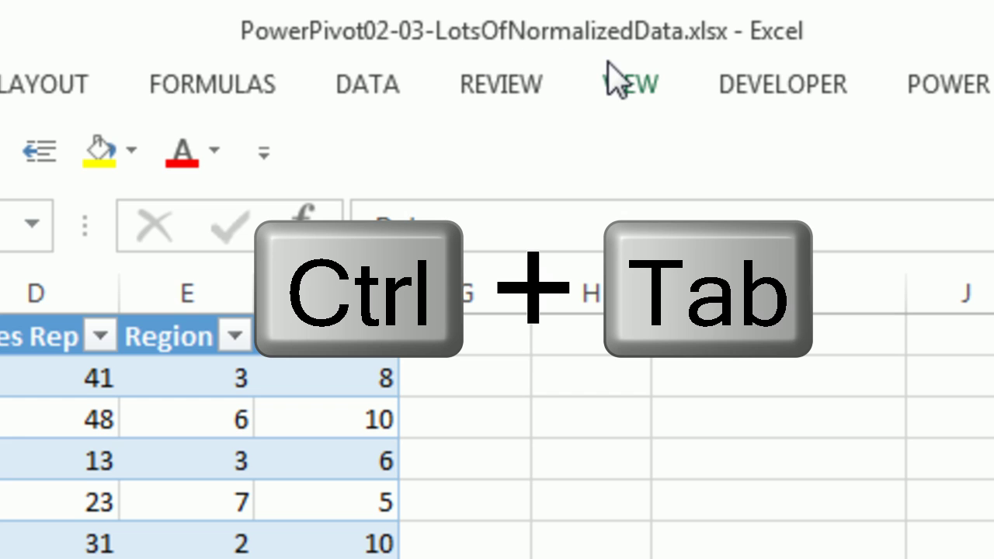
key(ctrl+Tab)
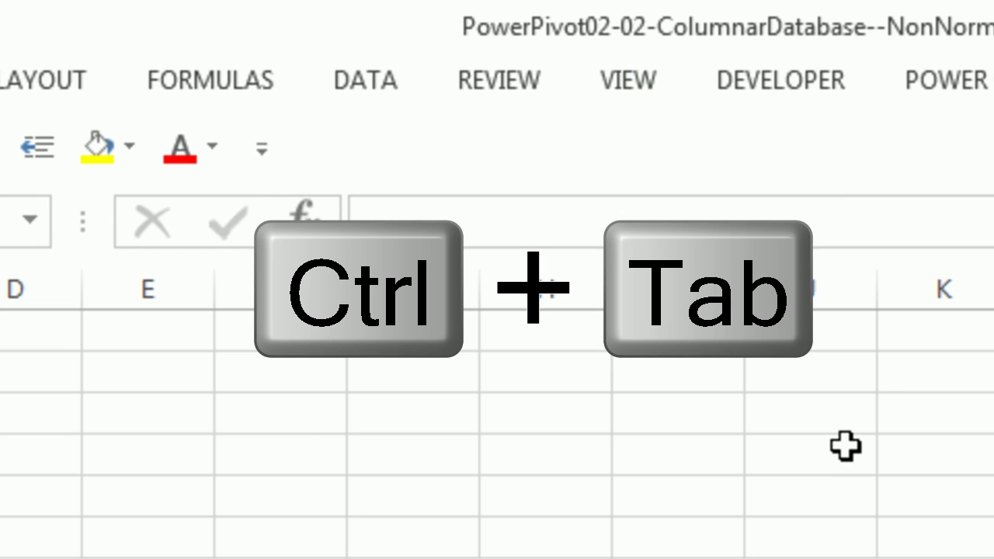
key(ctrl+Tab)
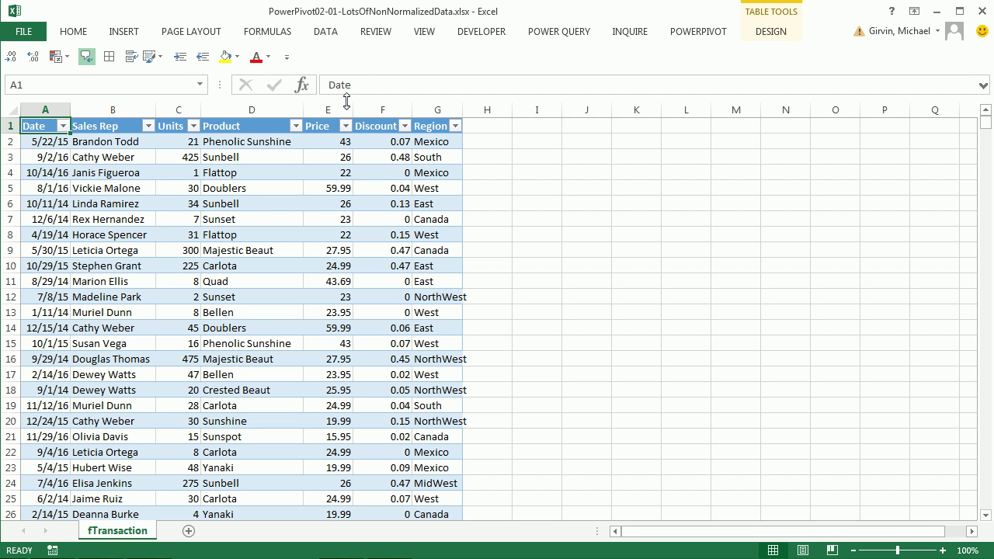
Confirm the sales table's Sales Rep column runs to row 500000, then return to the top.
click(127, 174)
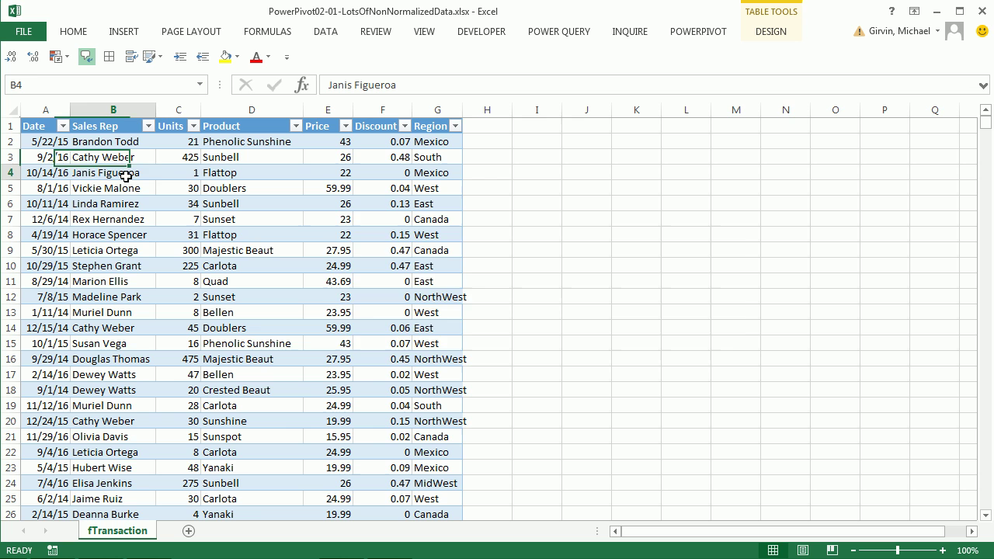
key(ctrl+Down)
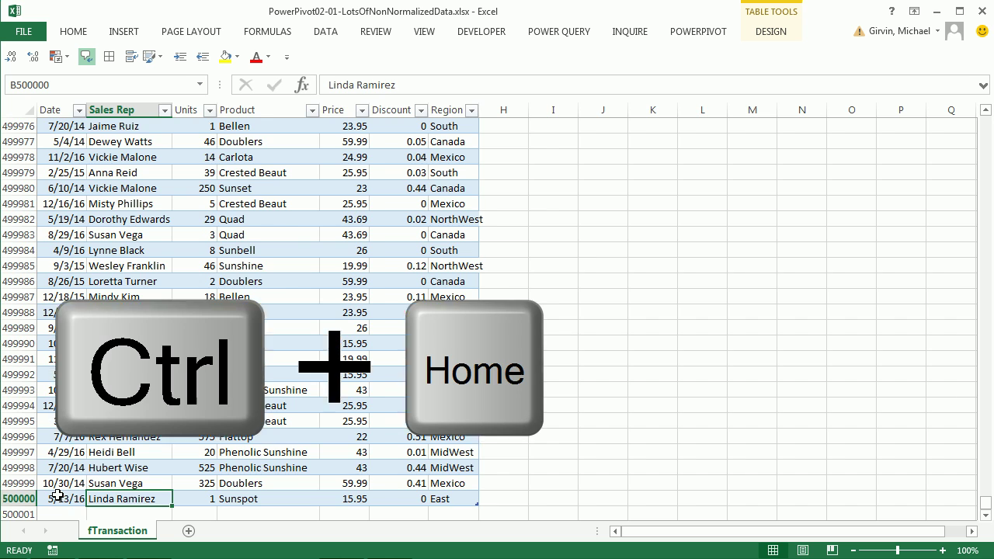
key(ctrl+Home)
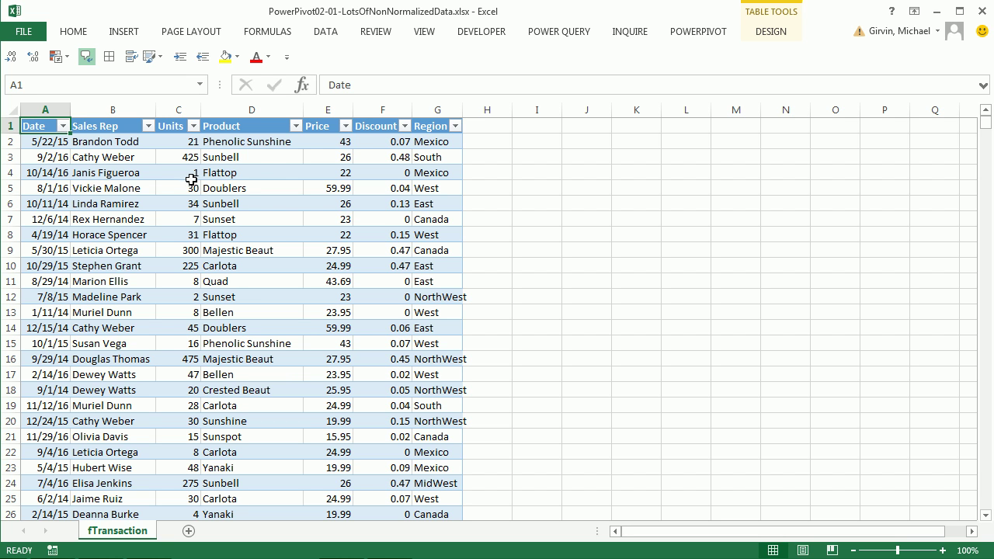
Highlight sample runs of repeated Sales Rep, Product, Price and Region values.
drag(114, 144, 108, 462)
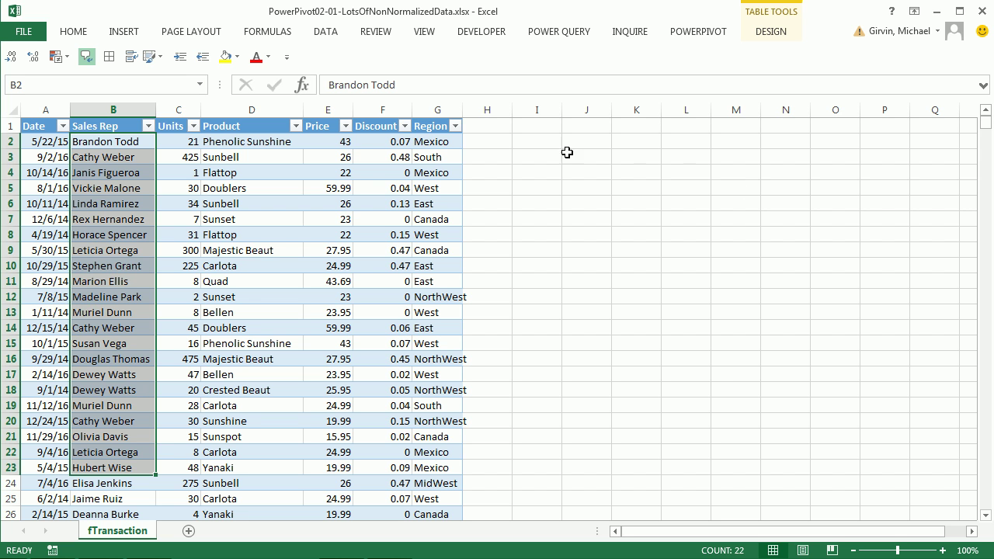
drag(259, 143, 253, 389)
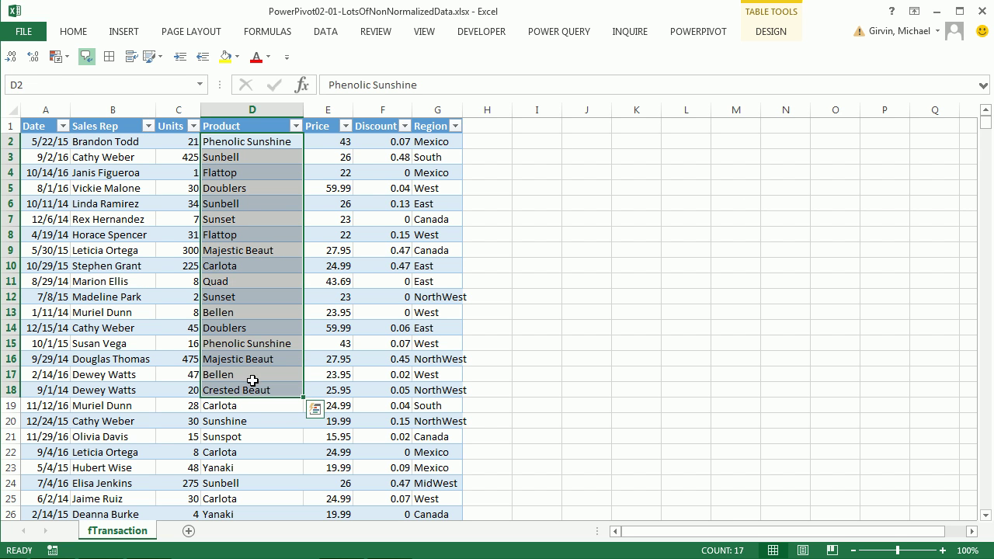
drag(341, 172, 341, 267)
drag(434, 189, 437, 275)
Switch to the LotsOfNormalizedData workbook and widen its Sales Rep column.
key(ctrl+Tab)
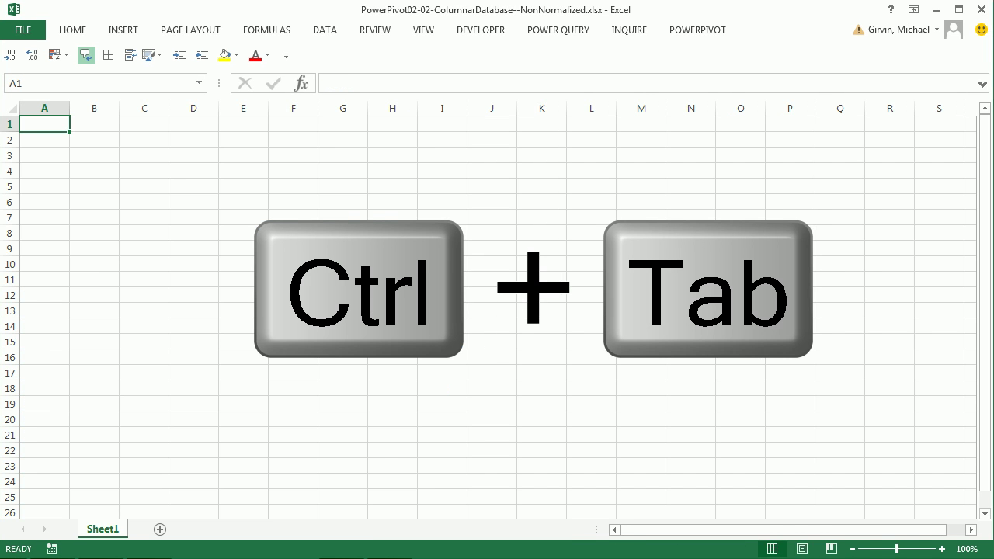
key(ctrl+Tab)
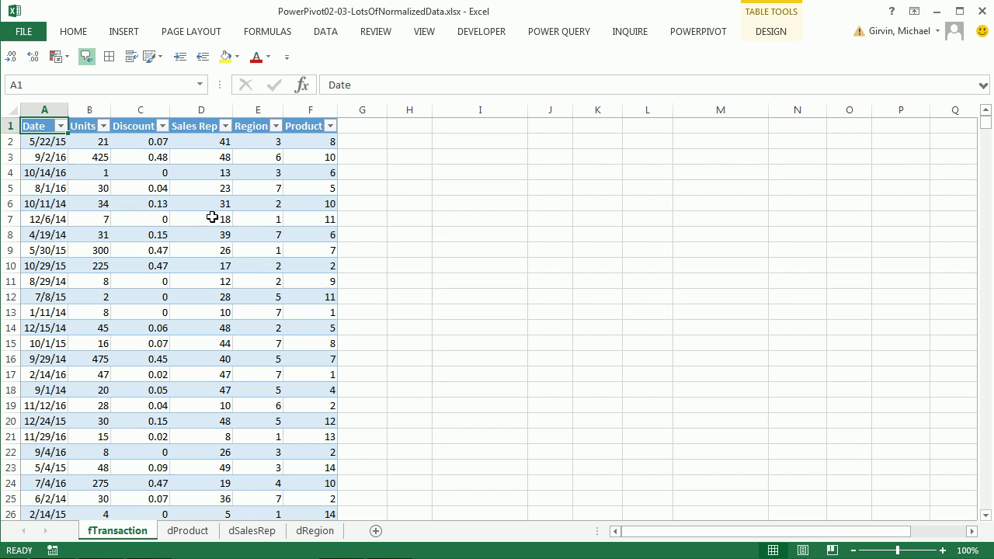
drag(232, 111, 385, 113)
Review the dProduct, dSalesRep and dRegion lookup tables, ending on fTransaction.
click(188, 531)
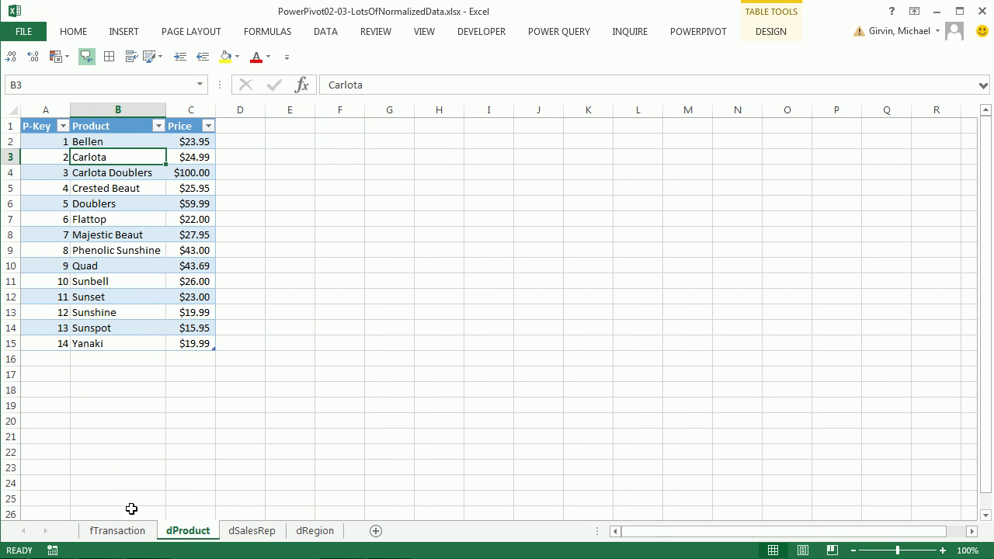
click(127, 532)
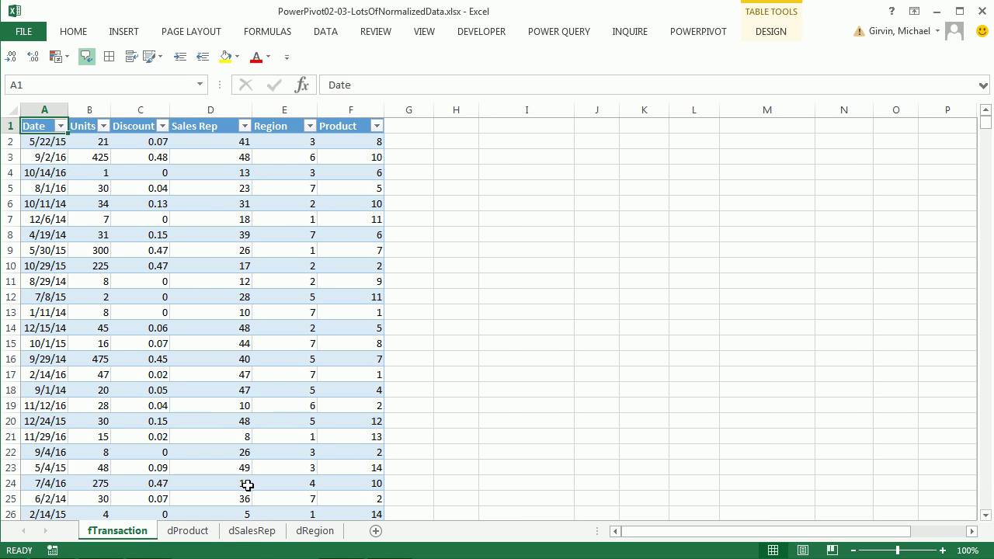
click(255, 532)
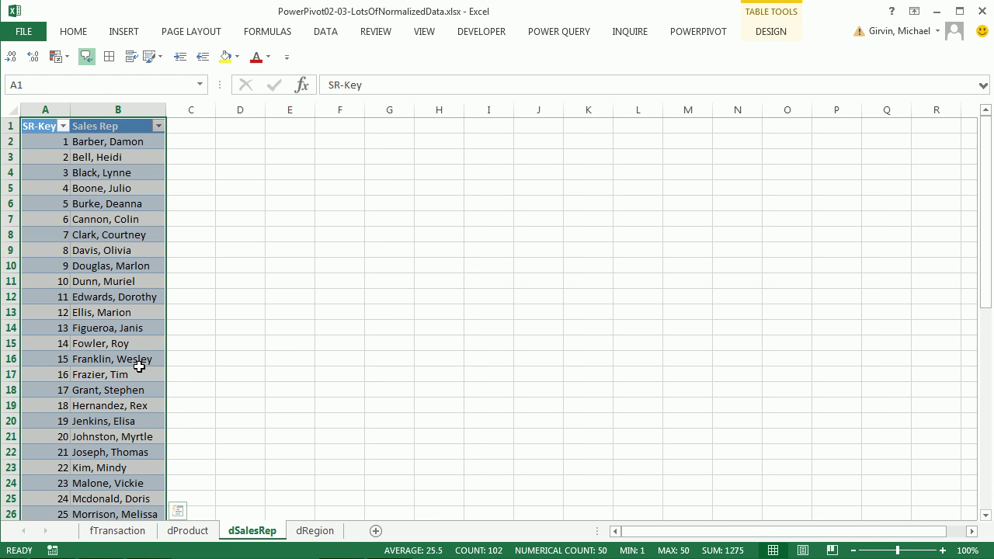
click(313, 531)
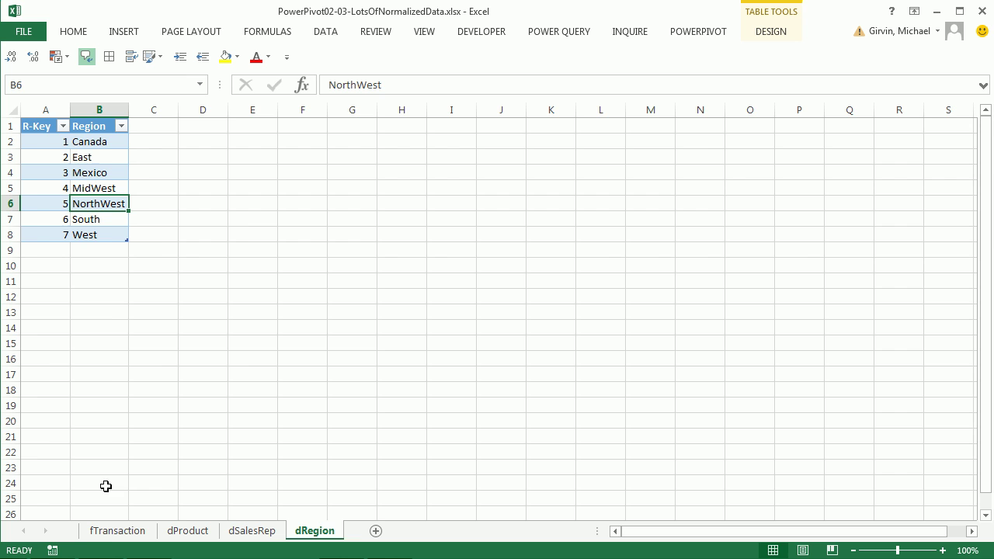
click(113, 534)
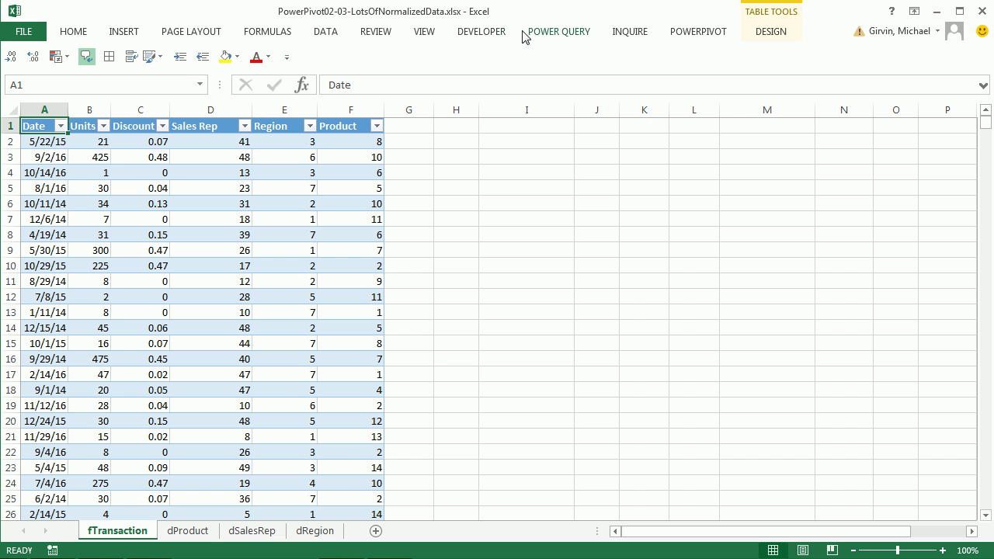
Close the normalized and non-normalized data workbooks without saving.
click(983, 12)
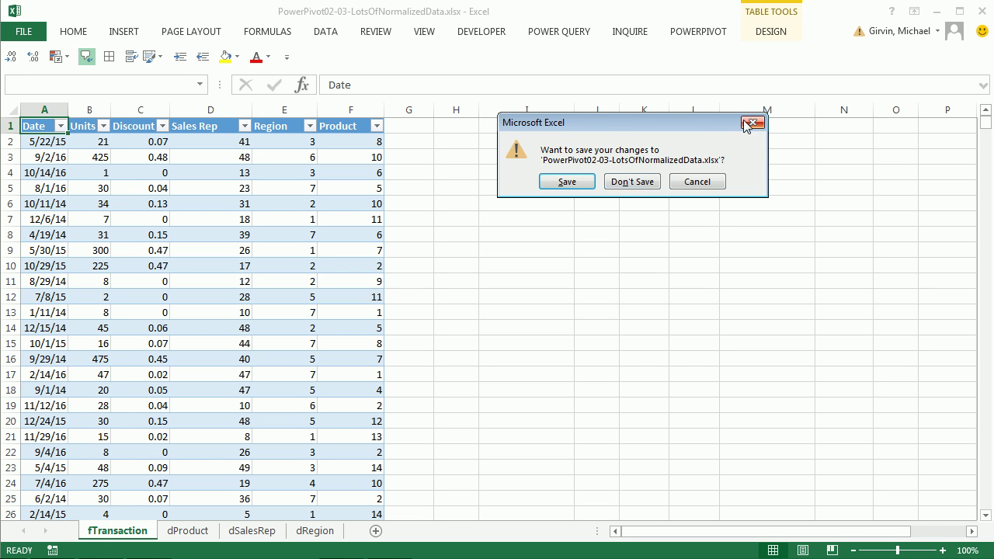
click(630, 181)
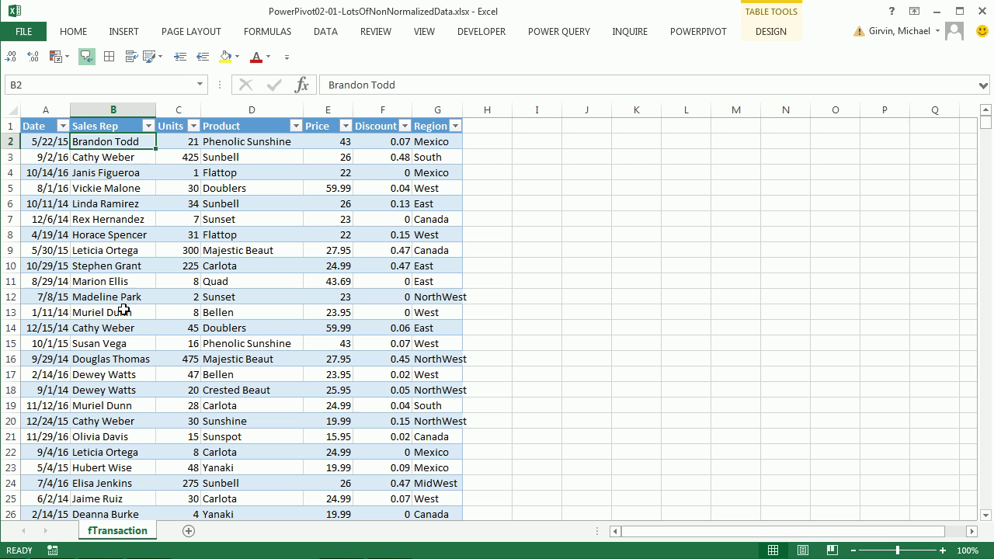
click(983, 11)
click(632, 181)
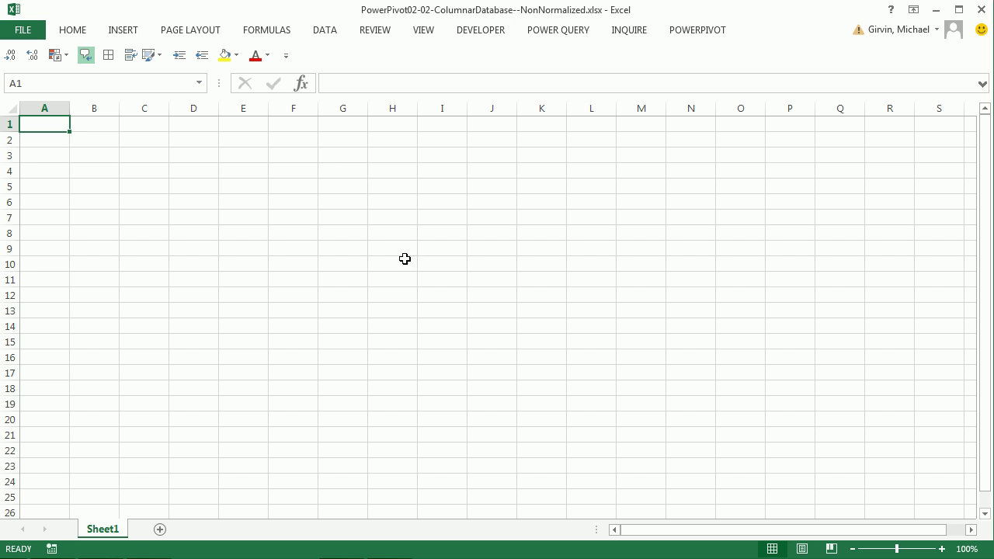
Open the PowerPivot Manage window with Alt, B, M.
click(693, 31)
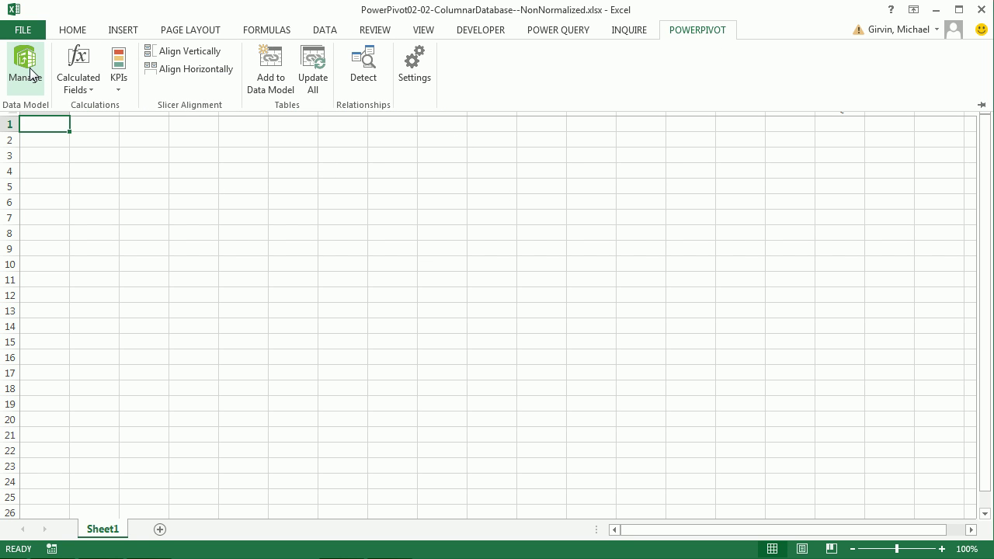
click(203, 334)
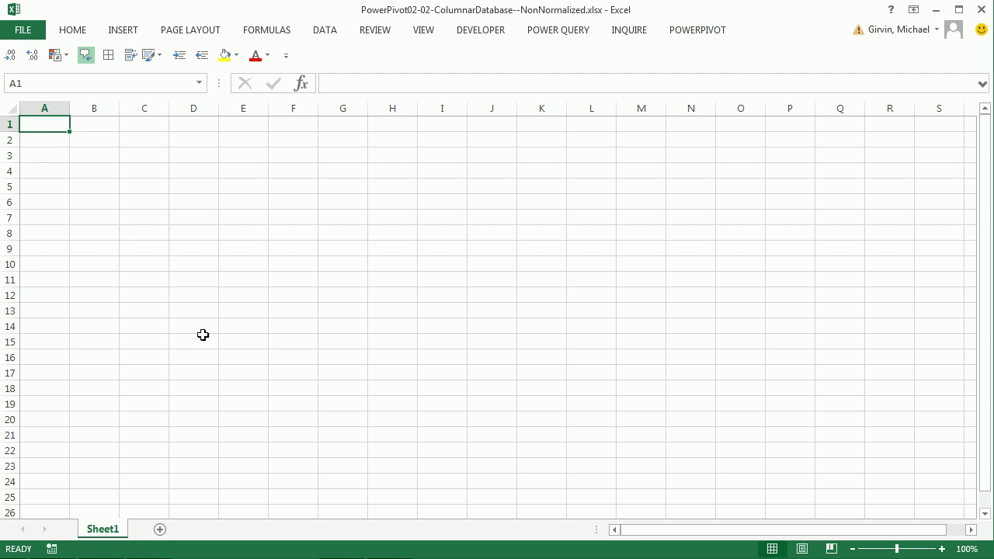
key(alt)
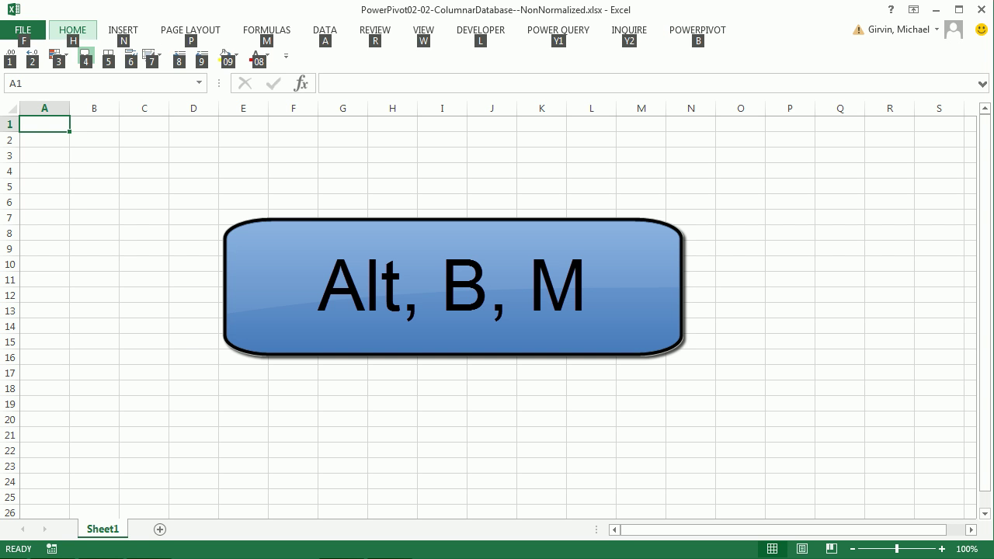
key(b)
key(m)
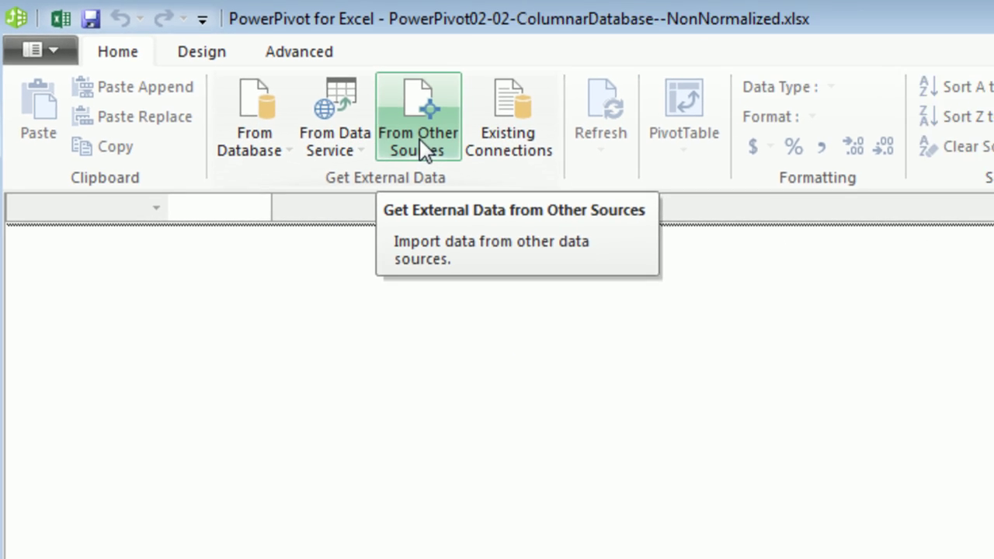
Start a From Other Sources import in the Table Import Wizard and pick Excel File.
click(424, 150)
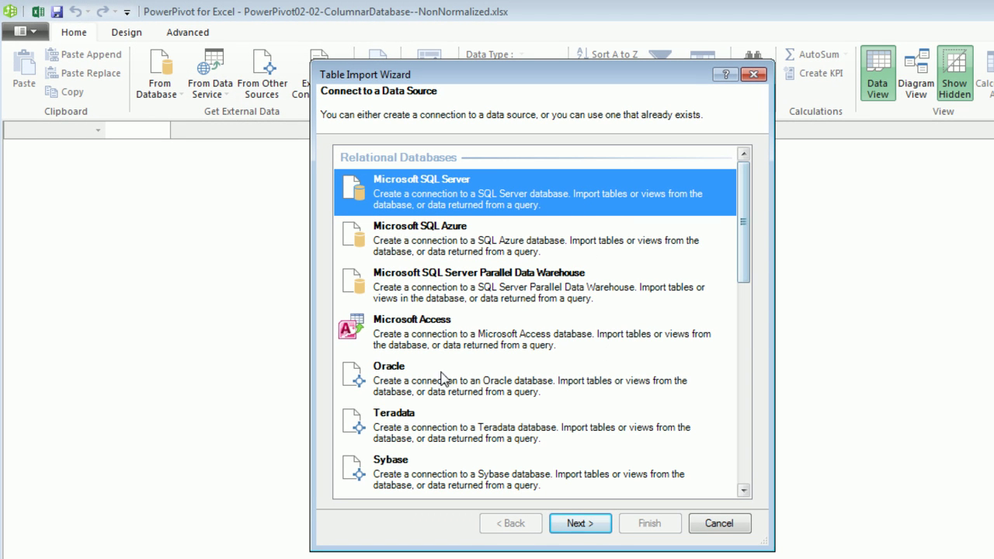
drag(745, 222, 722, 420)
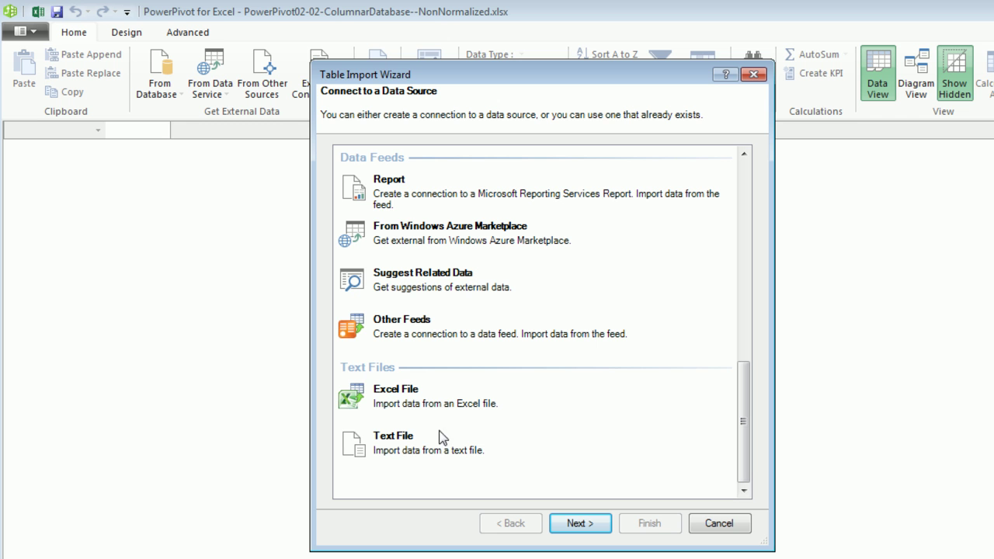
click(413, 407)
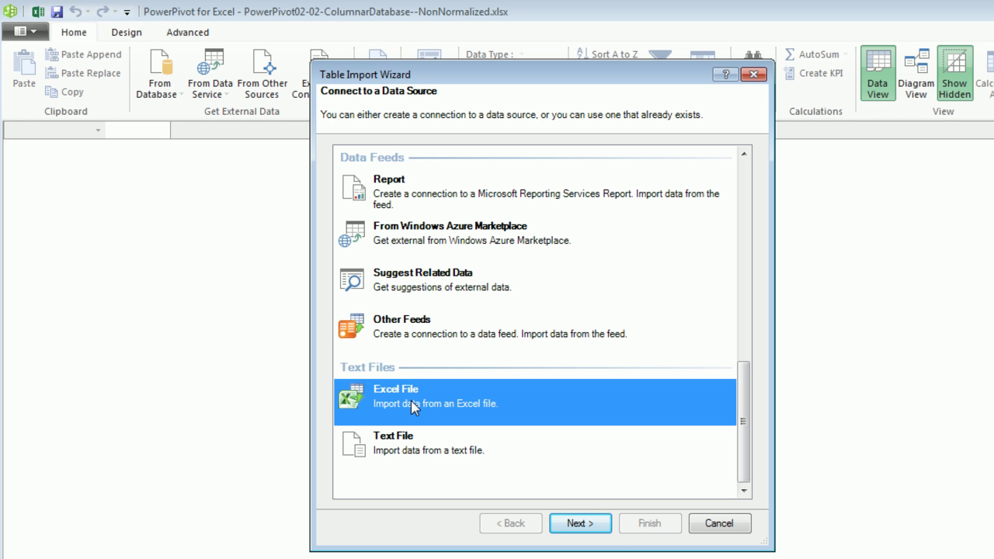
Connect to PowerPivot02-01-LotsOfNonNormalizedData.xlsx using first row as column headers.
click(584, 524)
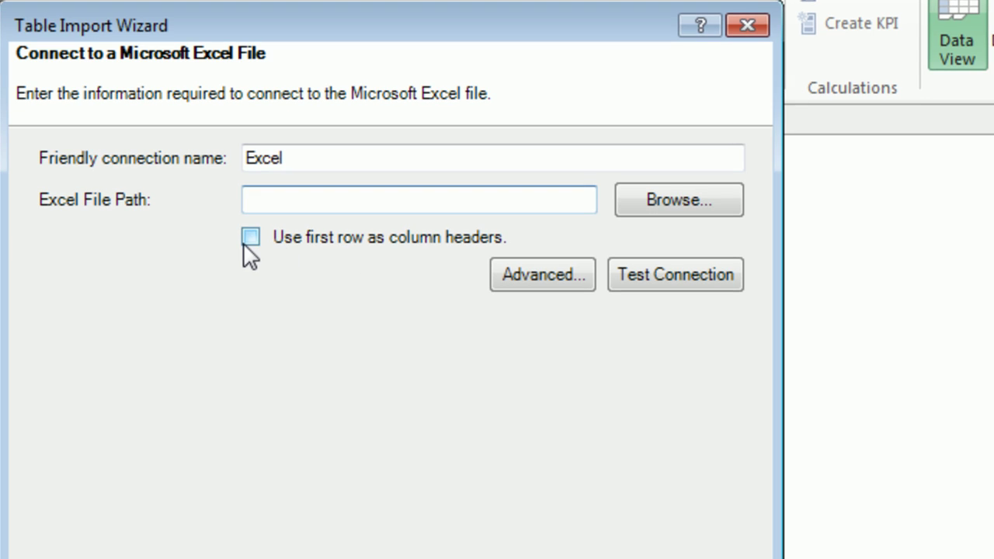
click(249, 237)
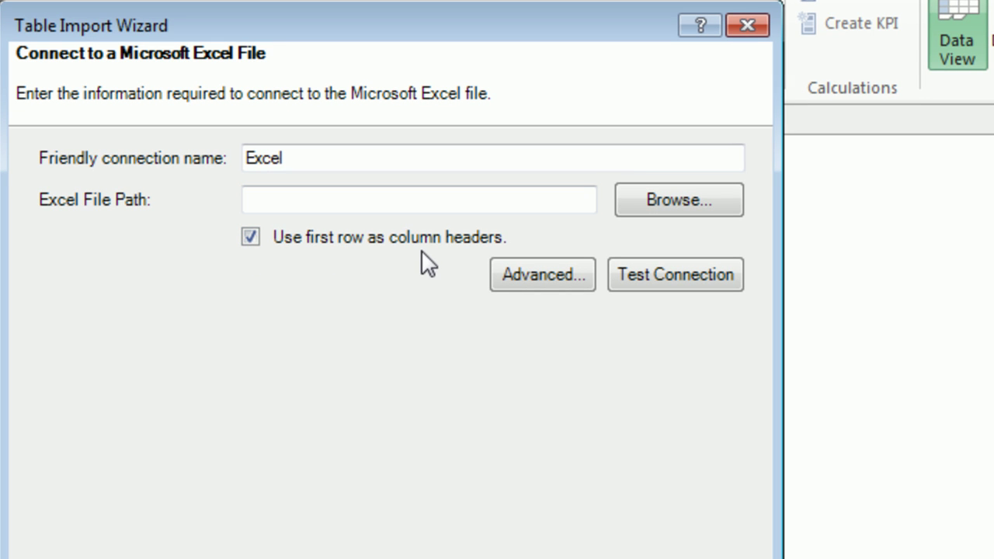
click(679, 198)
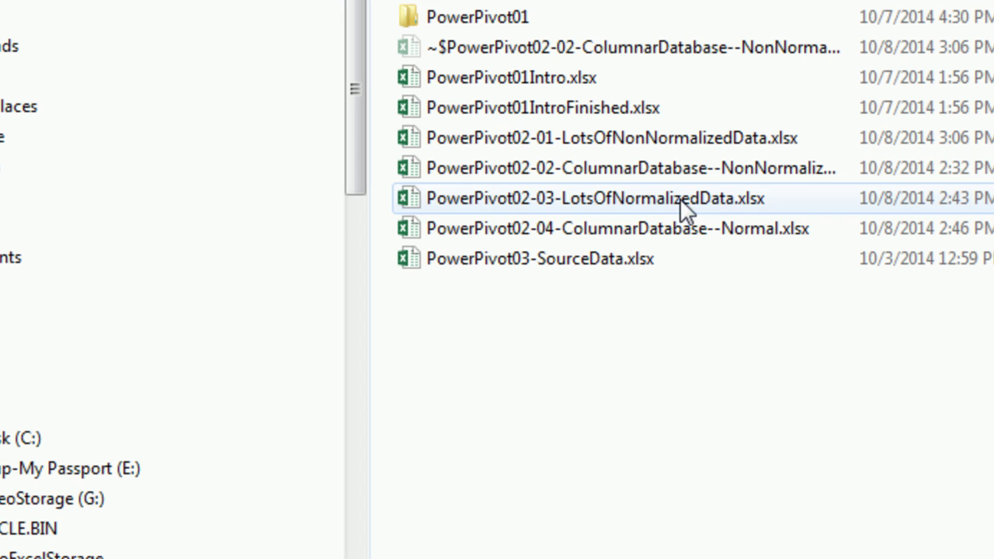
double_click(682, 139)
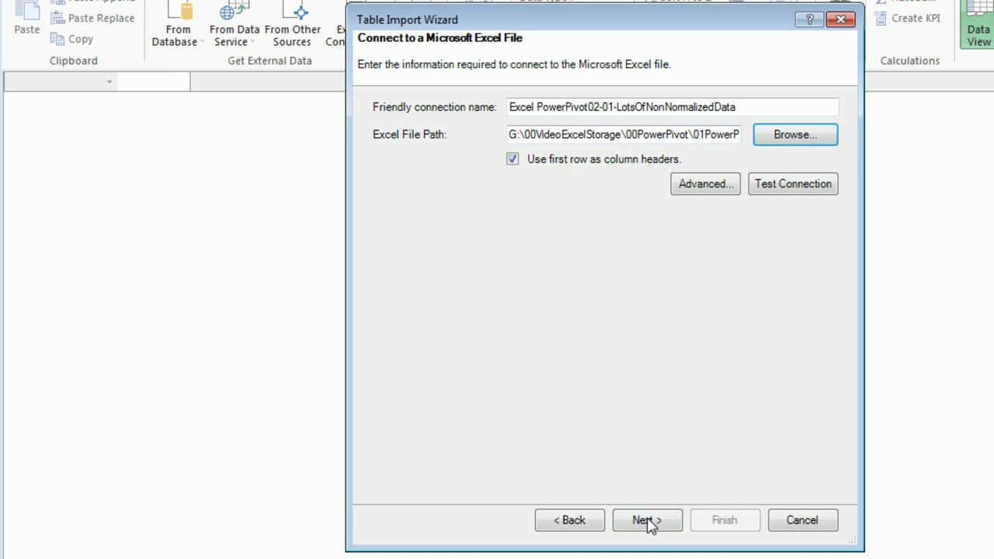
click(650, 523)
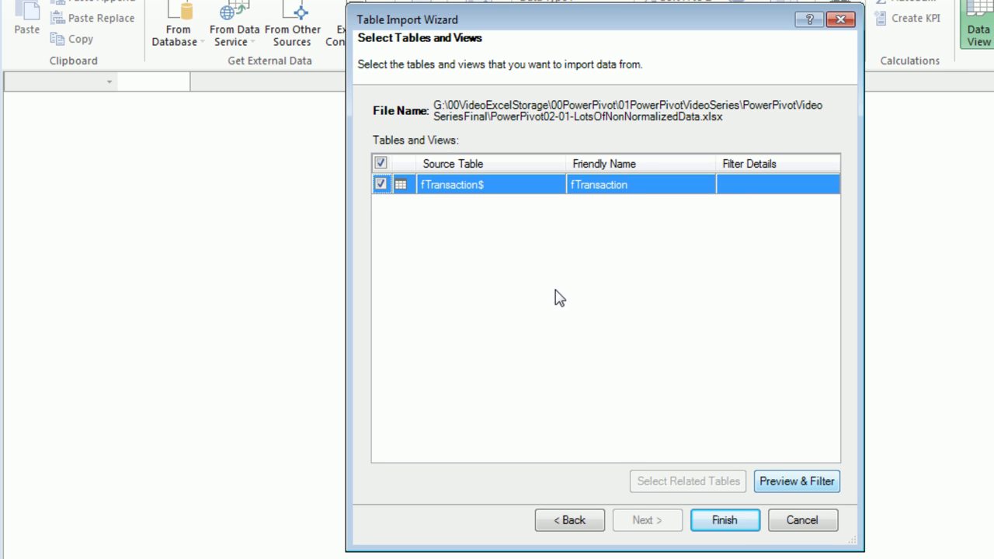
Preview the fTransaction table, then import its 499,999 rows.
key(Return)
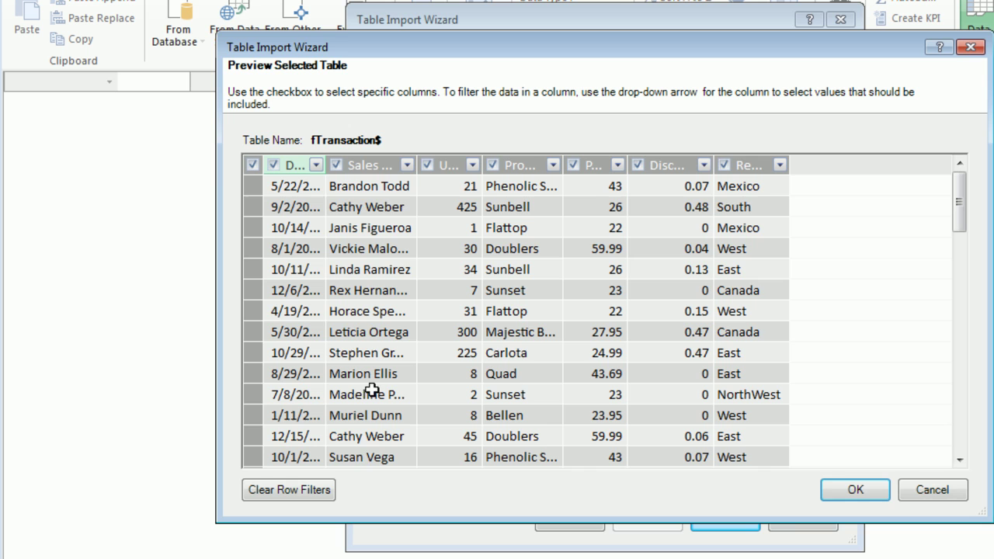
click(855, 491)
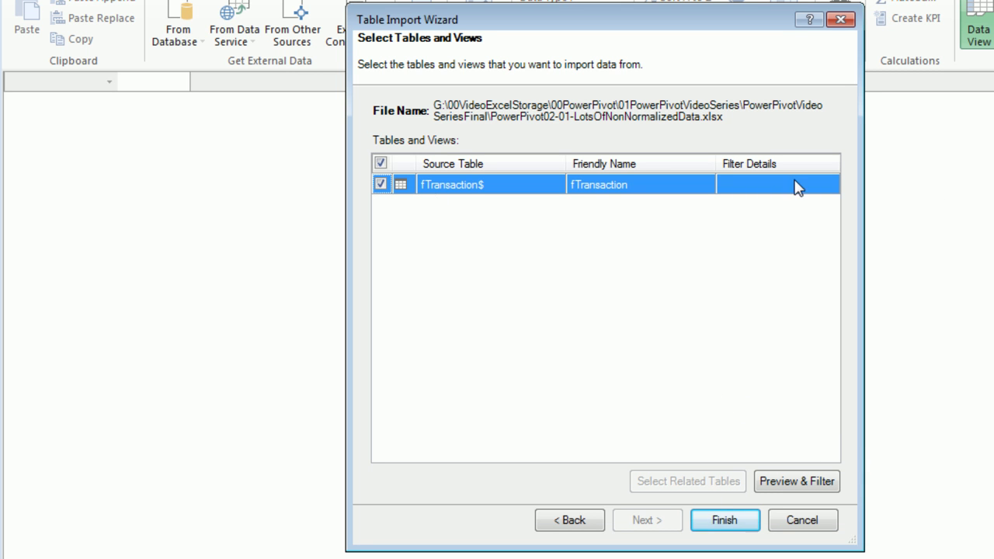
click(726, 521)
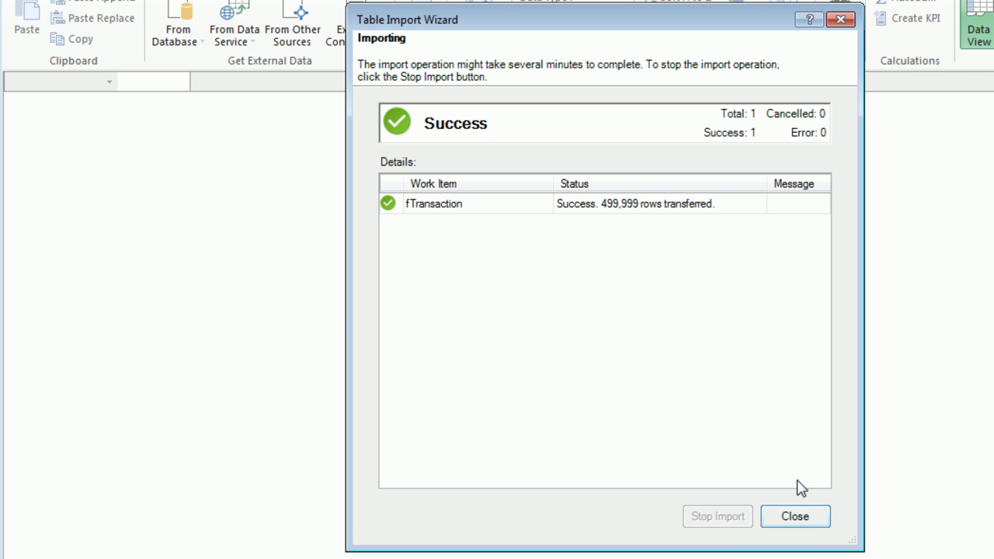
Close the import wizard and PowerPivot window, enable content, and save the workbook.
key(Return)
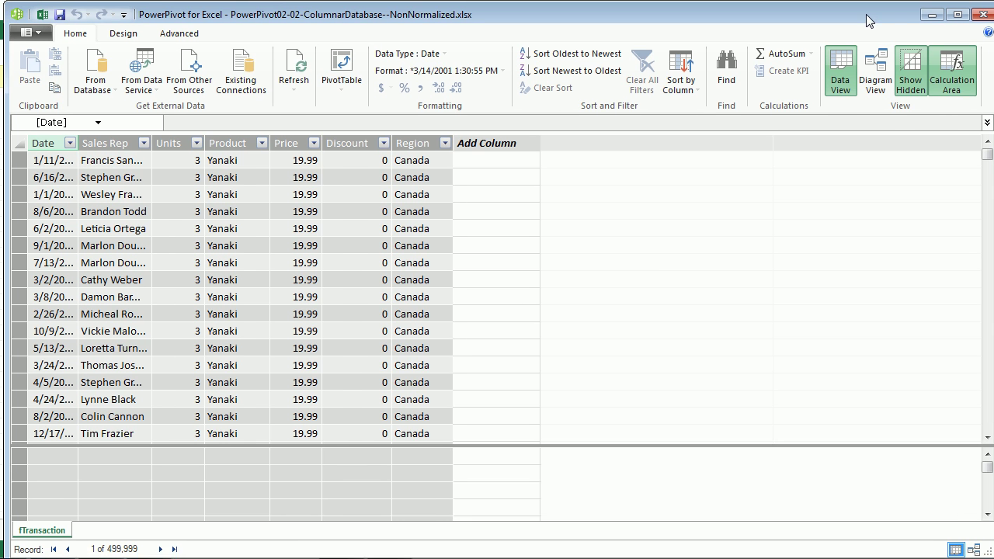
click(978, 11)
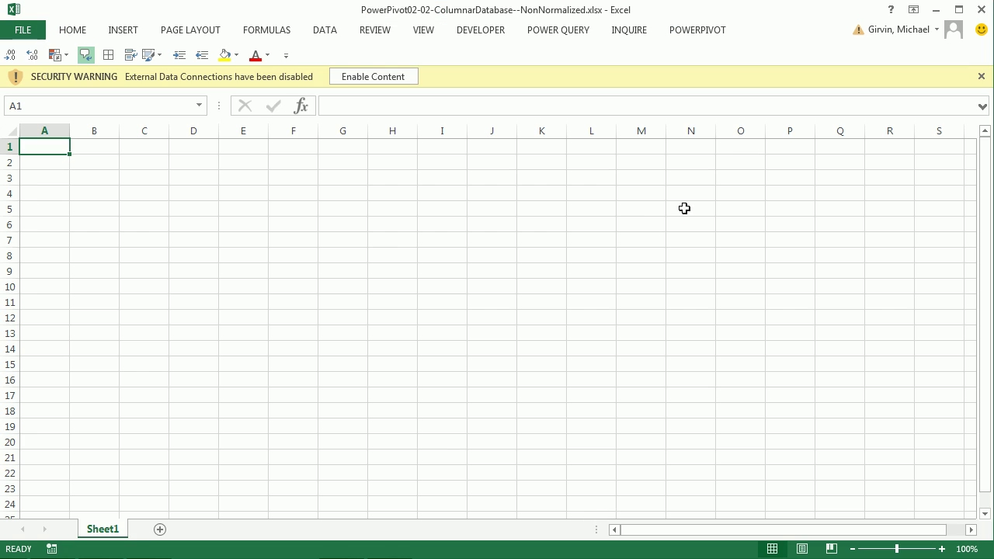
click(391, 77)
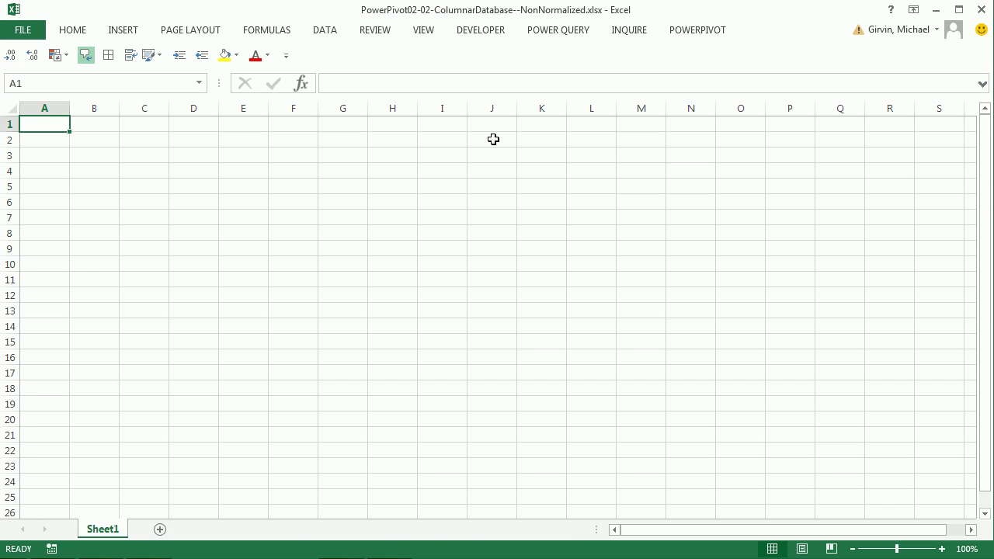
key(ctrl+s)
Close Excel and compare sizes: 02-02 NonNormalized 1,671 KB versus the 20,365 KB source, plus 02-03 and 02-04 workbooks.
click(982, 9)
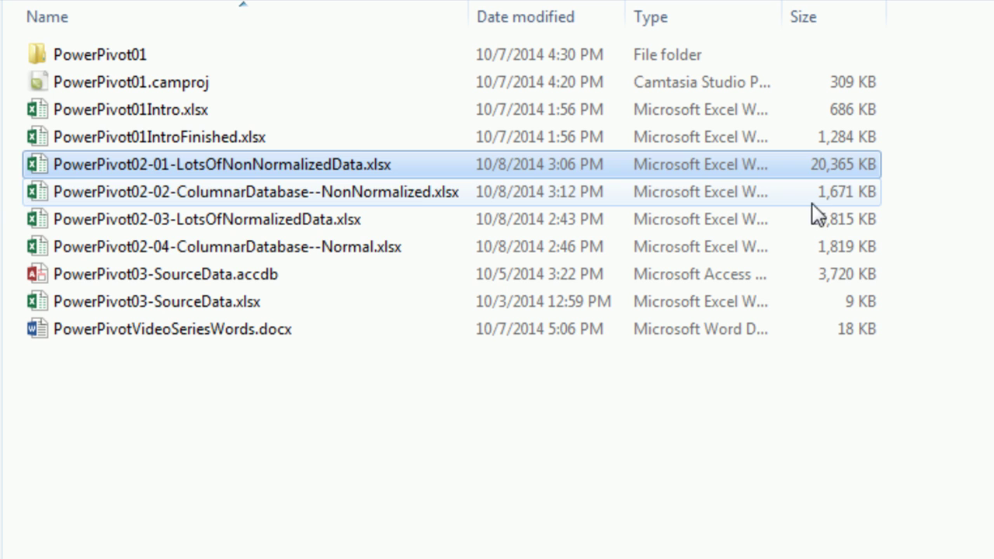
click(391, 196)
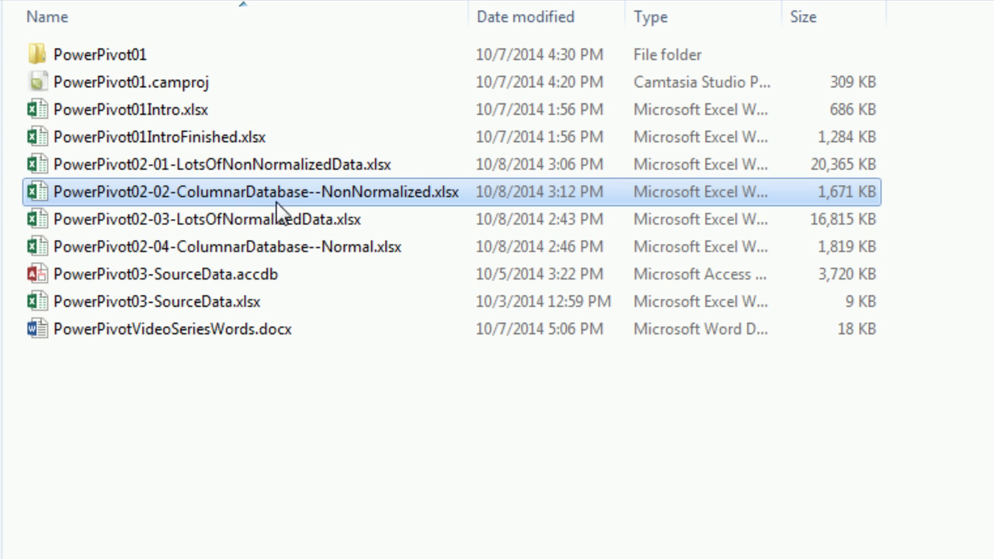
mouse_move(276, 208)
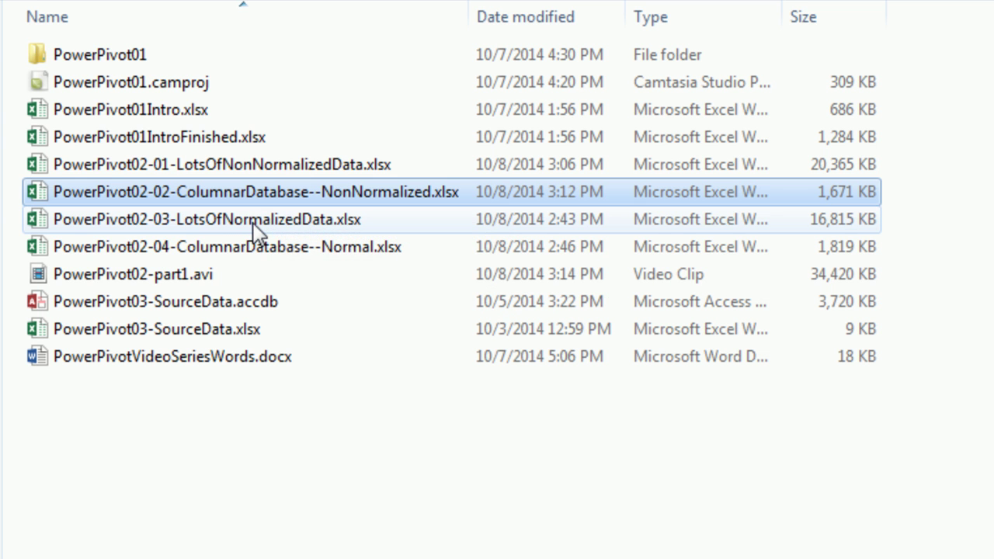
click(257, 227)
shift+click(263, 248)
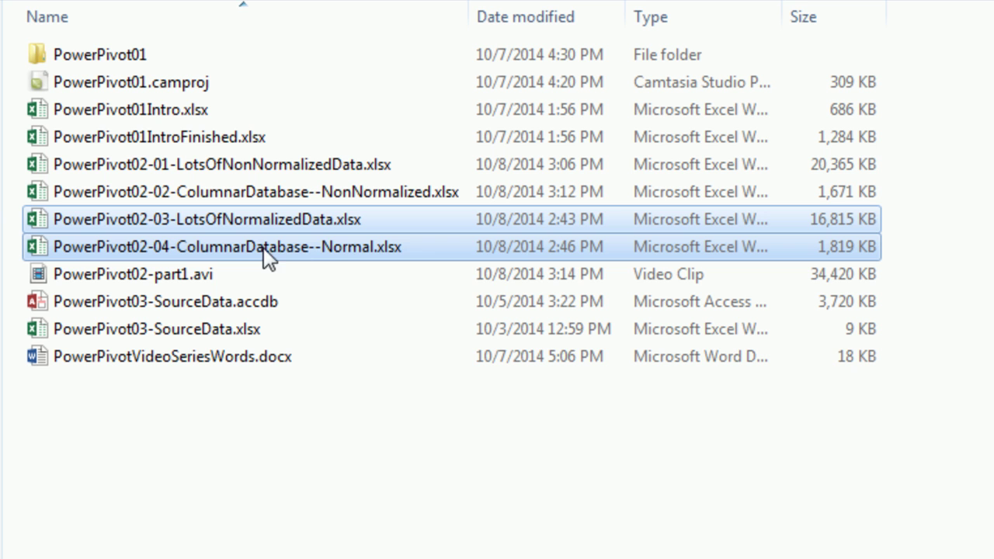